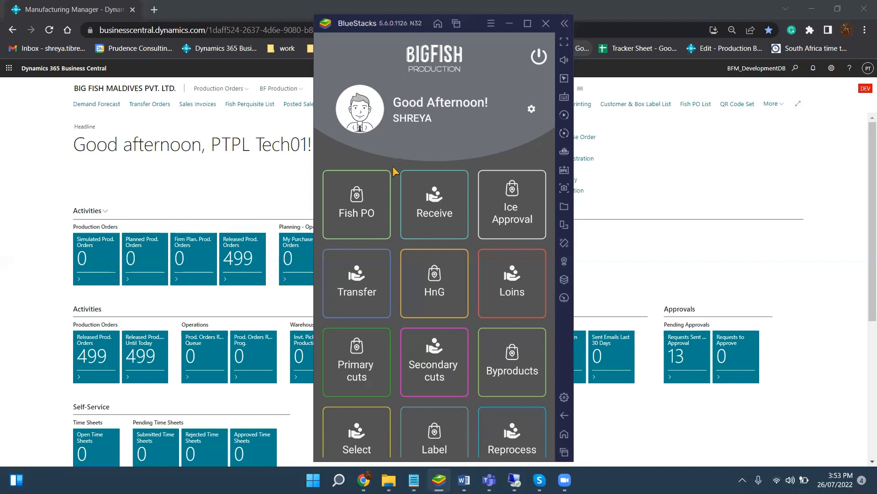
- Open the Fish PO booking form and select Wind Sky as the vendor
{"action": "left_click", "coordinate": [364, 221]}
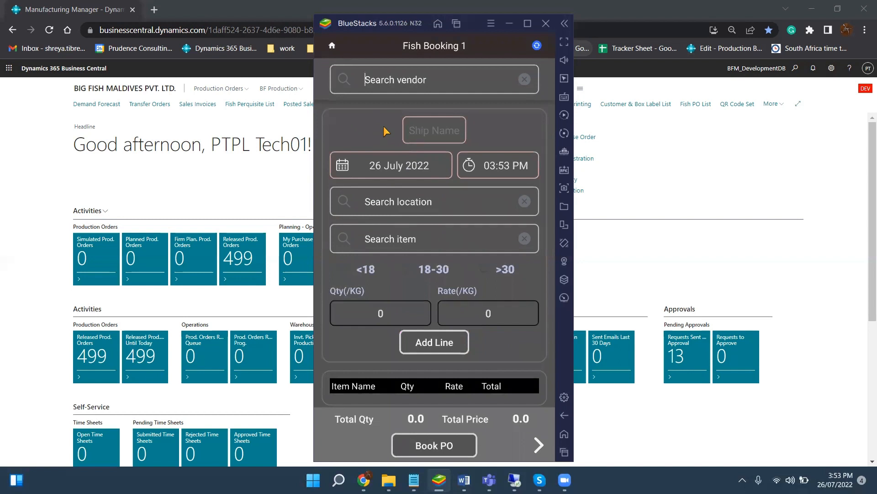
{"action": "left_click", "coordinate": [396, 80]}
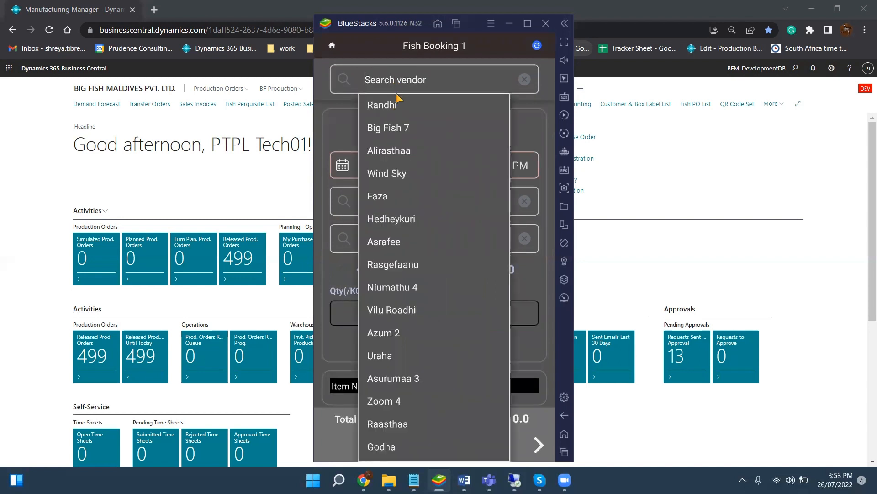
{"action": "left_click", "coordinate": [397, 178]}
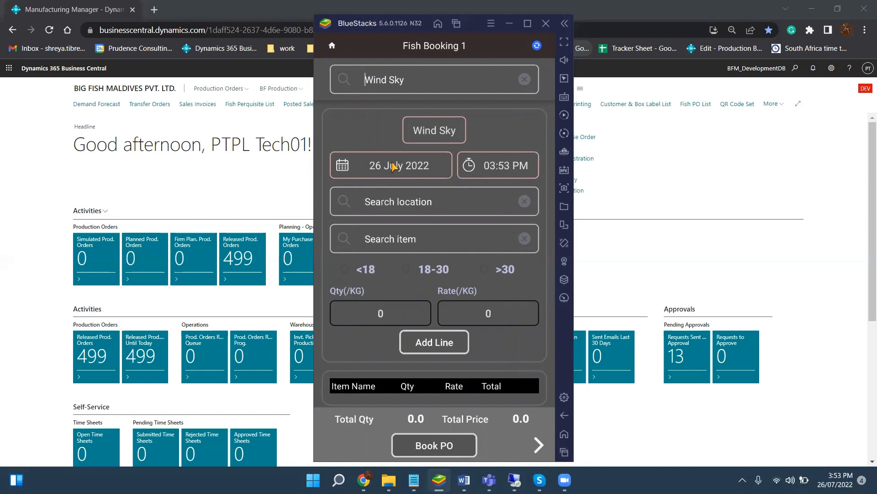
- Set the booking time to 09:00 AM and the location to Raw Materials Chiller 1
{"action": "left_click", "coordinate": [484, 169]}
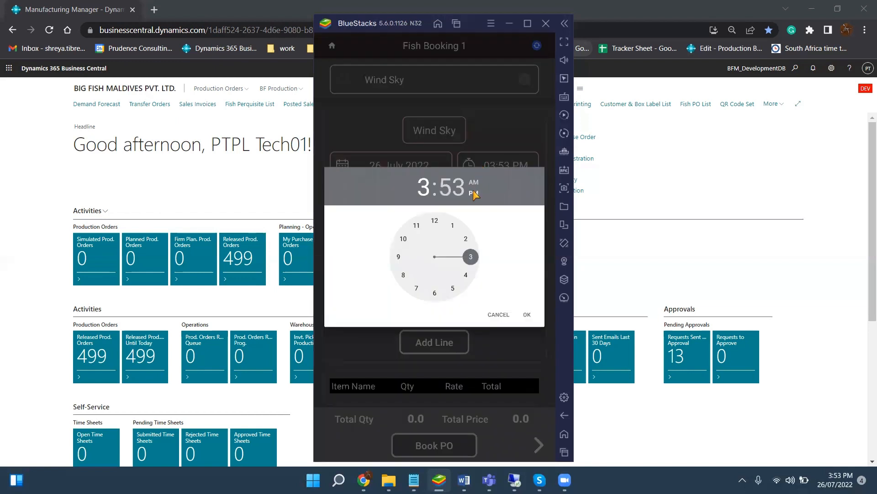
{"action": "left_click", "coordinate": [399, 258]}
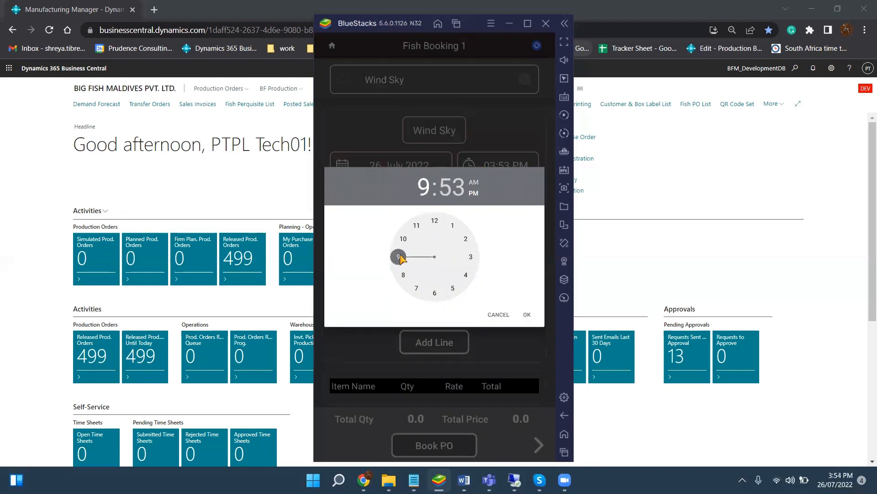
{"action": "left_click", "coordinate": [434, 223]}
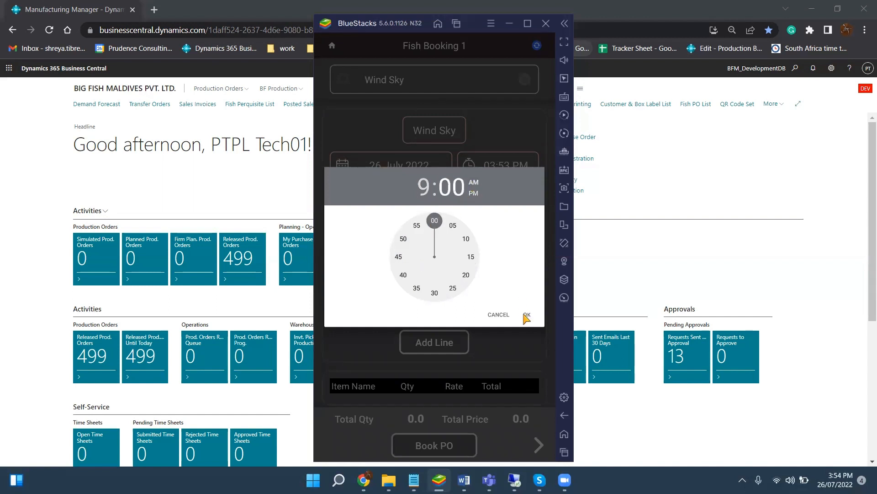
{"action": "left_click", "coordinate": [527, 316]}
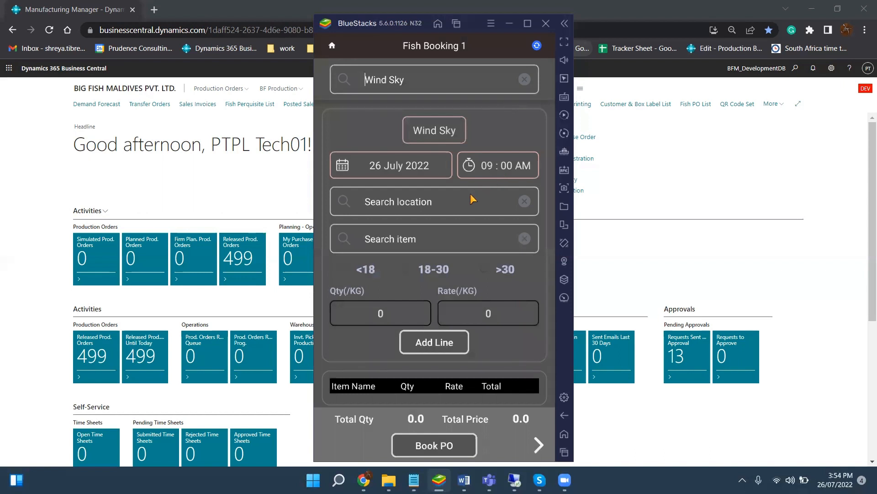
{"action": "left_click", "coordinate": [439, 198]}
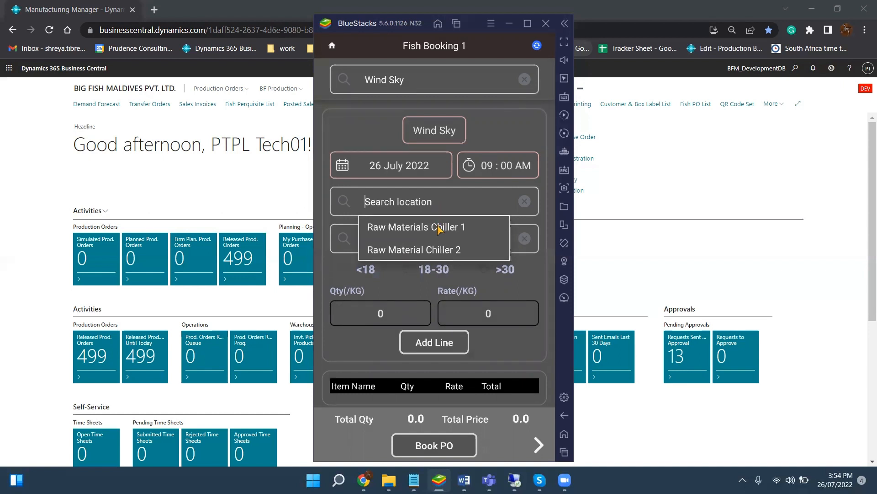
{"action": "left_click", "coordinate": [440, 228]}
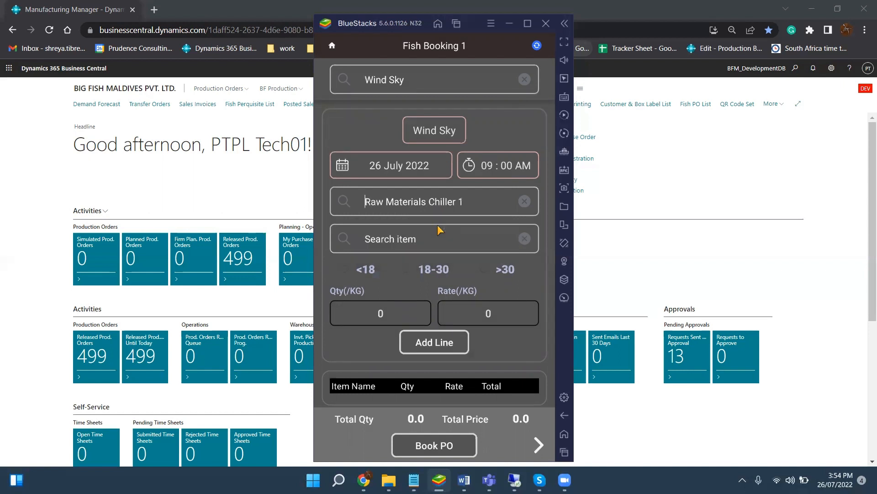
- Add a YFT GG >30(RM00001) line with quantity 1200 kg and rate 45, and delete that line again
{"action": "left_click", "coordinate": [419, 238]}
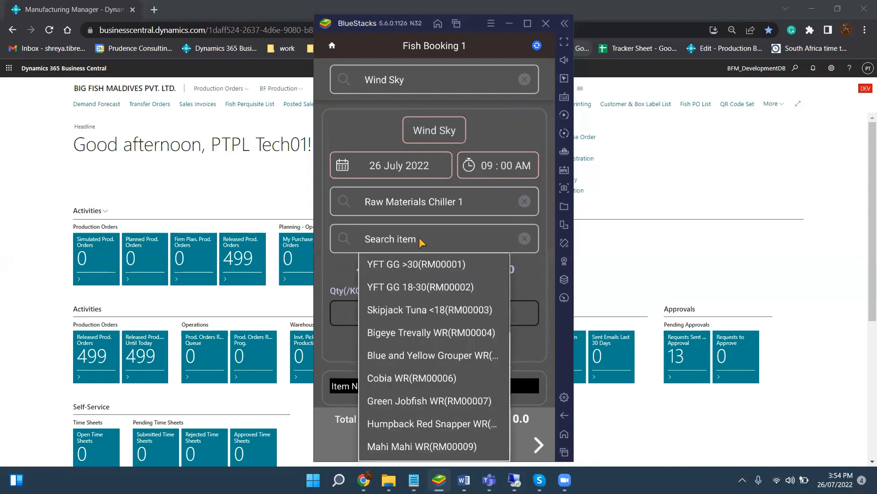
{"action": "left_click", "coordinate": [408, 267]}
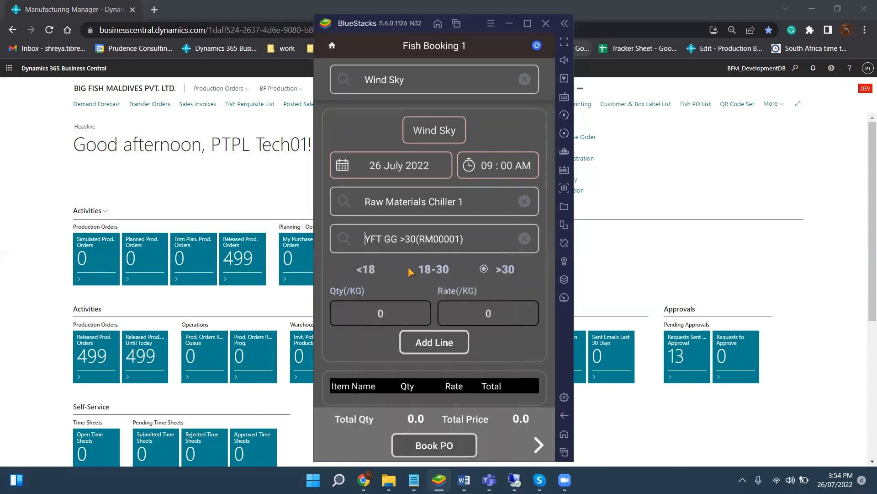
{"action": "left_click", "coordinate": [403, 315]}
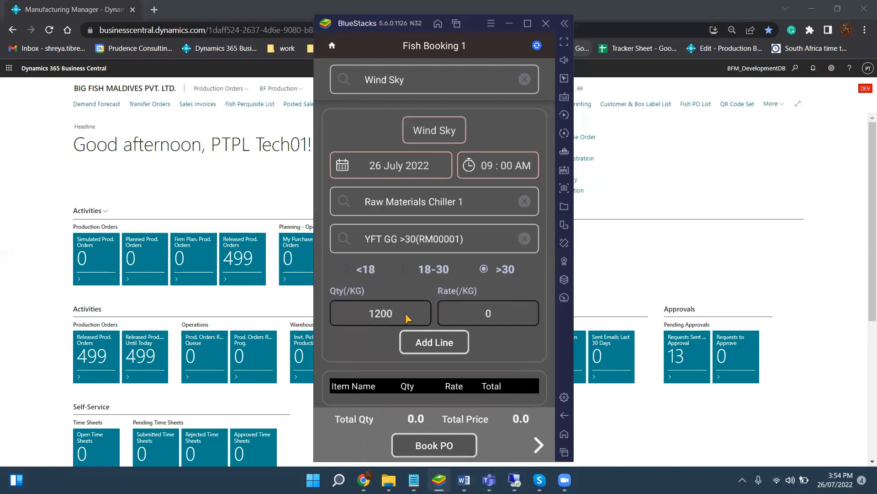
{"action": "left_click", "coordinate": [492, 311]}
{"action": "type", "text": "45"}
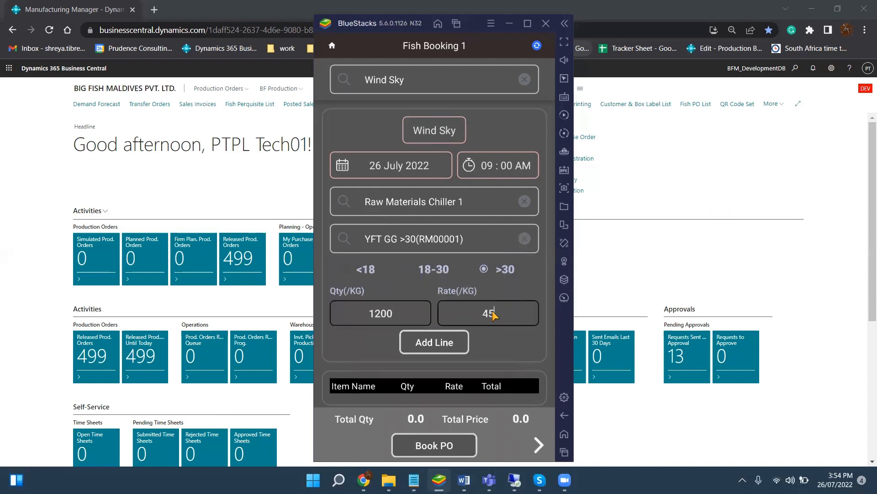
{"action": "left_click", "coordinate": [459, 344]}
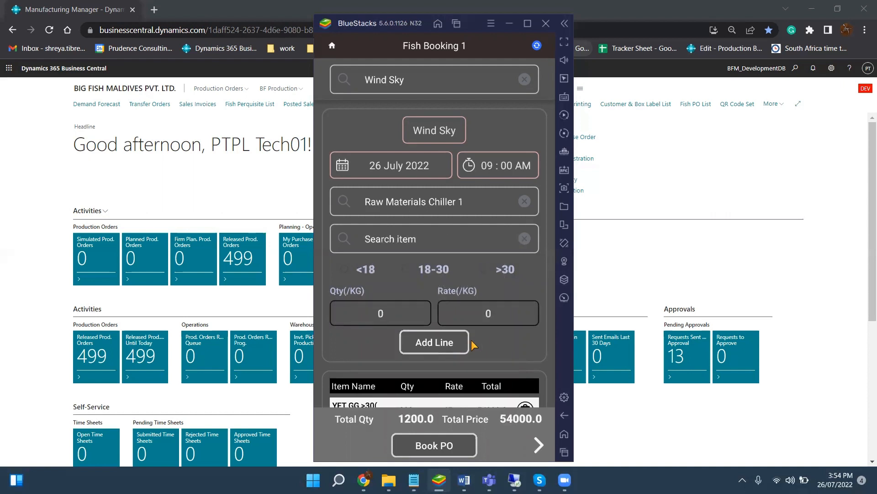
{"action": "scroll", "coordinate": [472, 346], "scroll_direction": "down", "scroll_amount": 2}
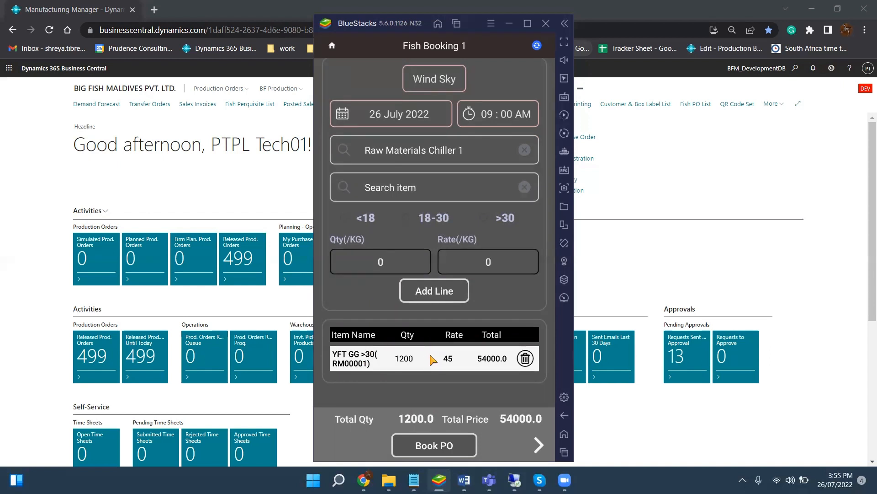
{"action": "left_click", "coordinate": [524, 360]}
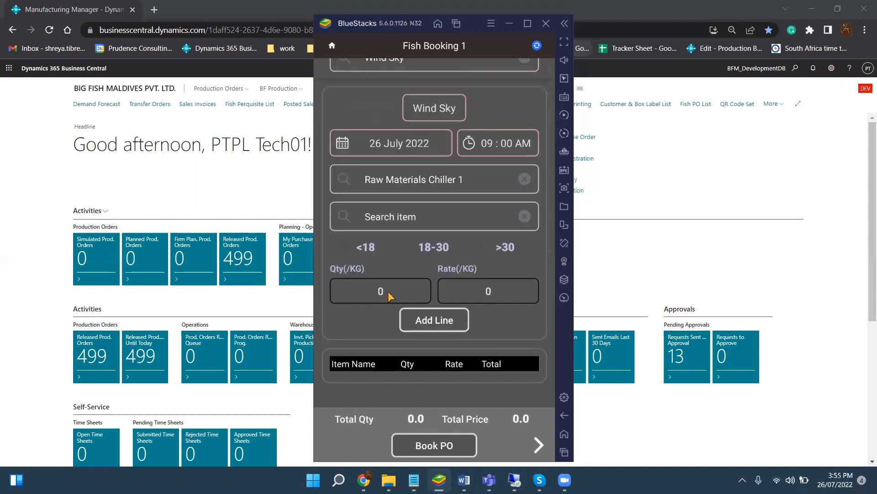
- Add a line for item YFT GG >30(RM00001) with quantity 1250 kg and rate 45
{"action": "left_click", "coordinate": [413, 220]}
{"action": "left_click", "coordinate": [413, 241]}
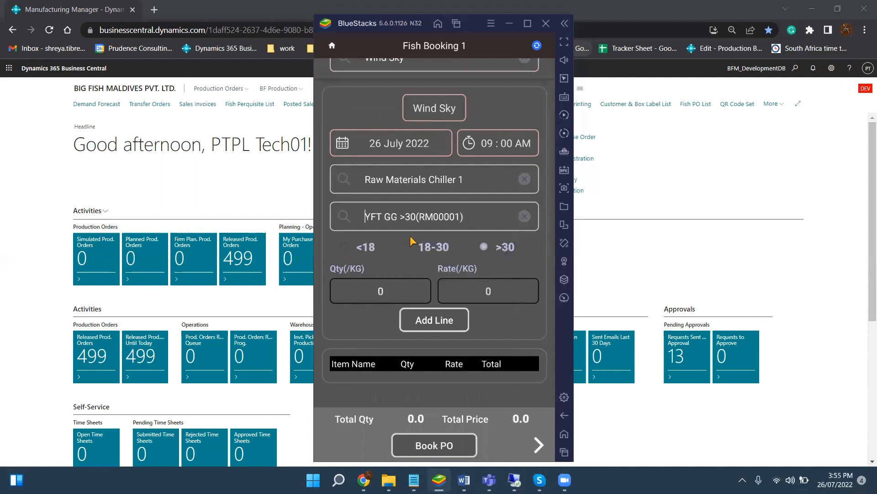
{"action": "left_click", "coordinate": [392, 294]}
{"action": "type", "text": "1250"}
{"action": "left_click", "coordinate": [494, 294]}
{"action": "type", "text": "45"}
{"action": "left_click", "coordinate": [456, 318]}
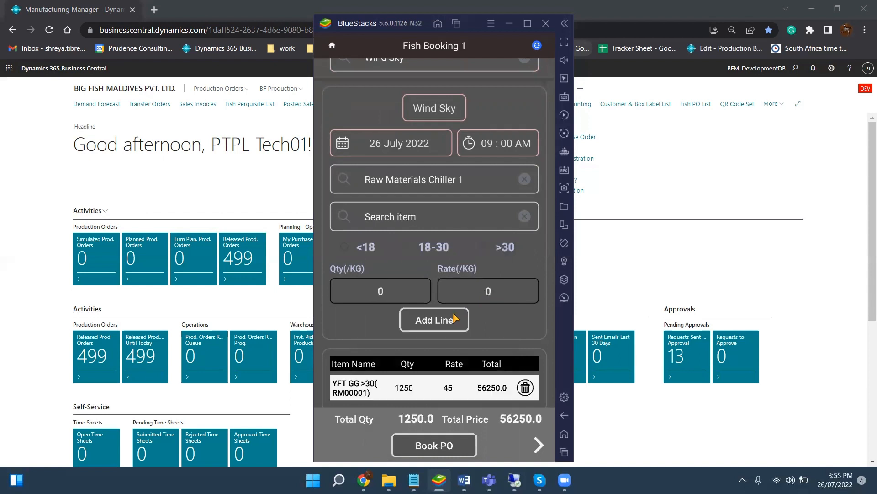
- Add a Skipjack Tuna > 30(RM00023) line with quantity 1500 kg and rate 40, and book the purchase order
{"action": "scroll", "coordinate": [456, 317], "scroll_direction": "down", "scroll_amount": 1}
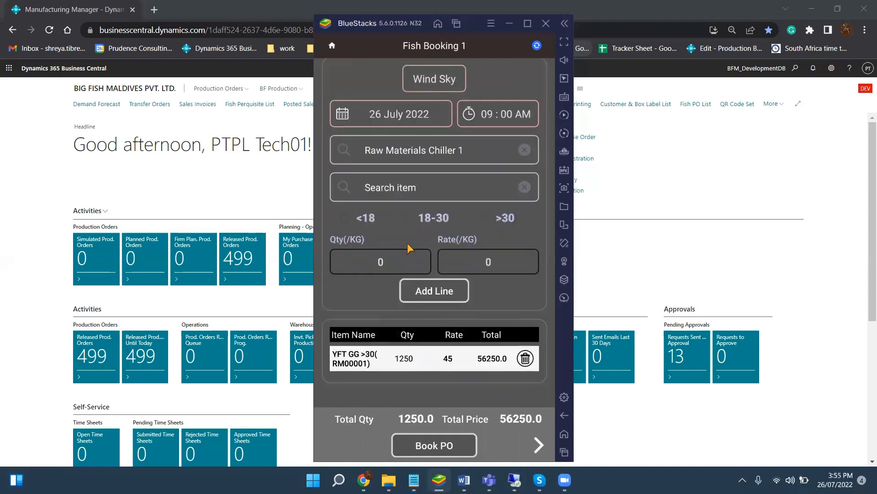
{"action": "left_click", "coordinate": [437, 194]}
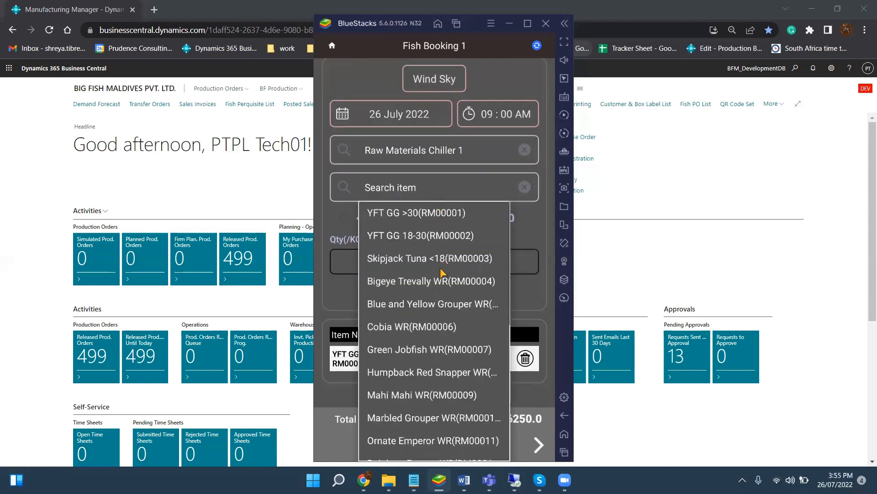
{"action": "scroll", "coordinate": [442, 272], "scroll_direction": "down", "scroll_amount": 10}
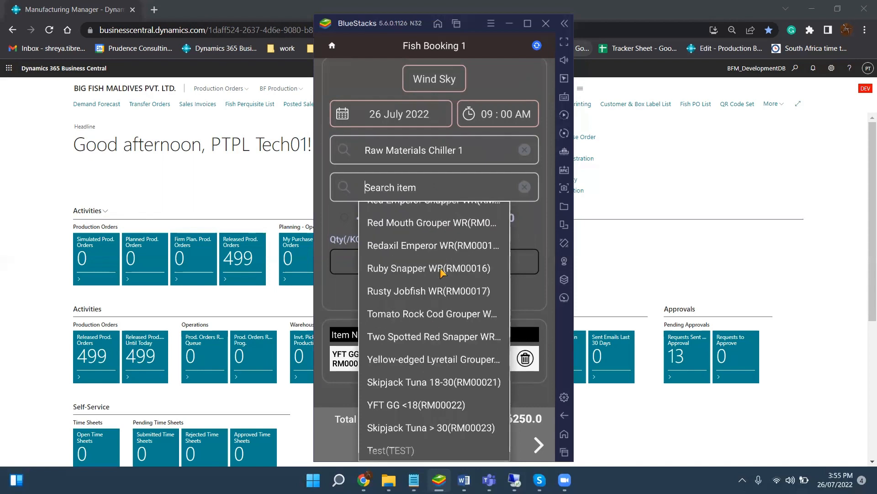
{"action": "left_click", "coordinate": [424, 430]}
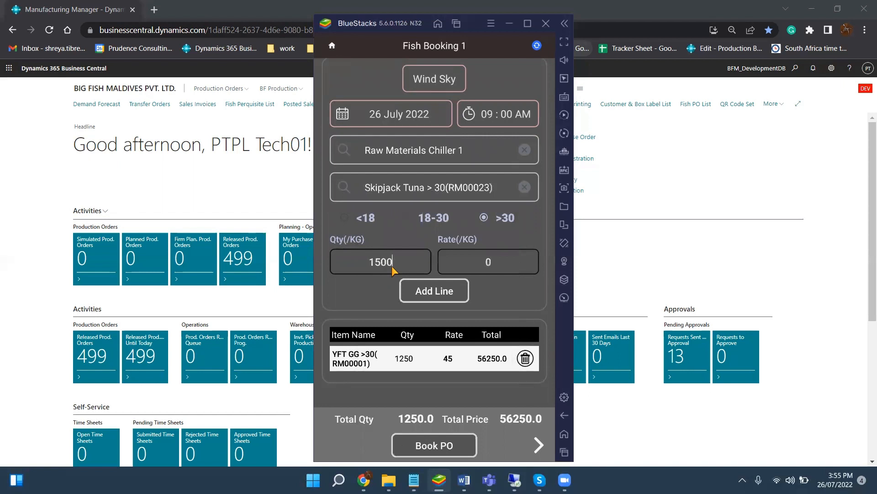
{"action": "left_click", "coordinate": [500, 260]}
{"action": "left_click", "coordinate": [442, 294]}
{"action": "scroll", "coordinate": [431, 308], "scroll_direction": "down", "scroll_amount": 2}
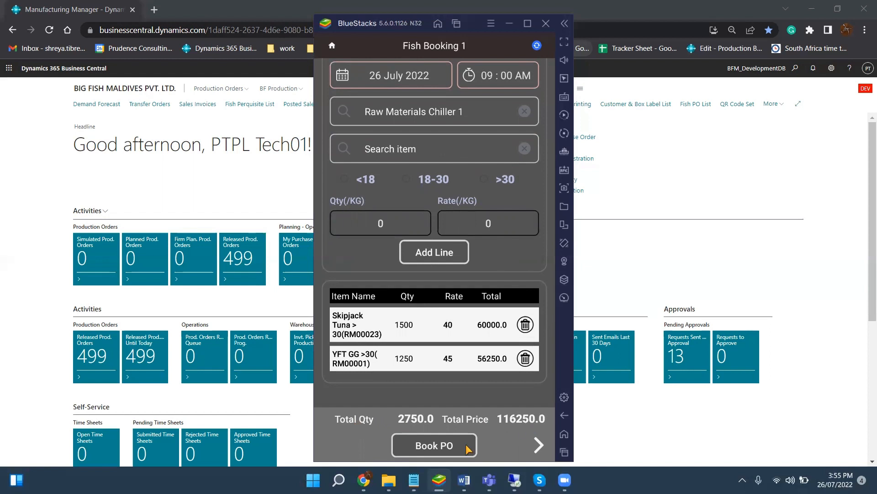
{"action": "left_click", "coordinate": [443, 450]}
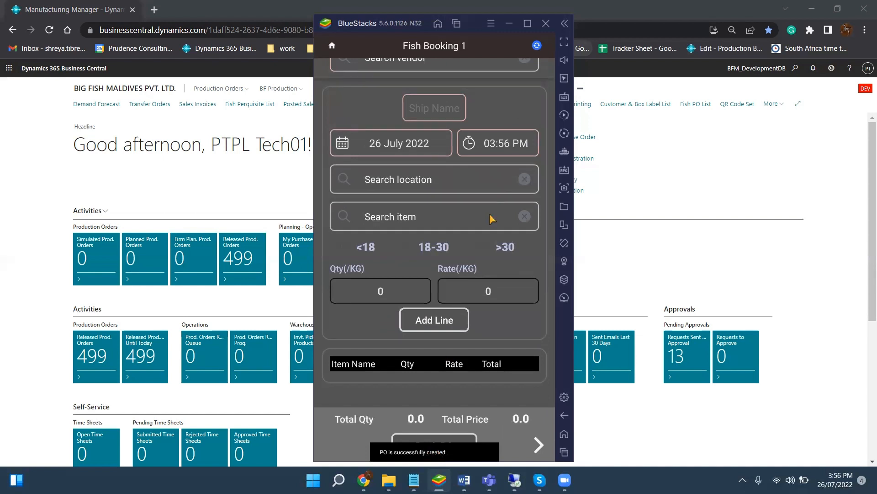
- Switch to Business Central, search for "fish po lis", and open the Fish PO List expanded to full width
{"action": "left_click", "coordinate": [247, 194]}
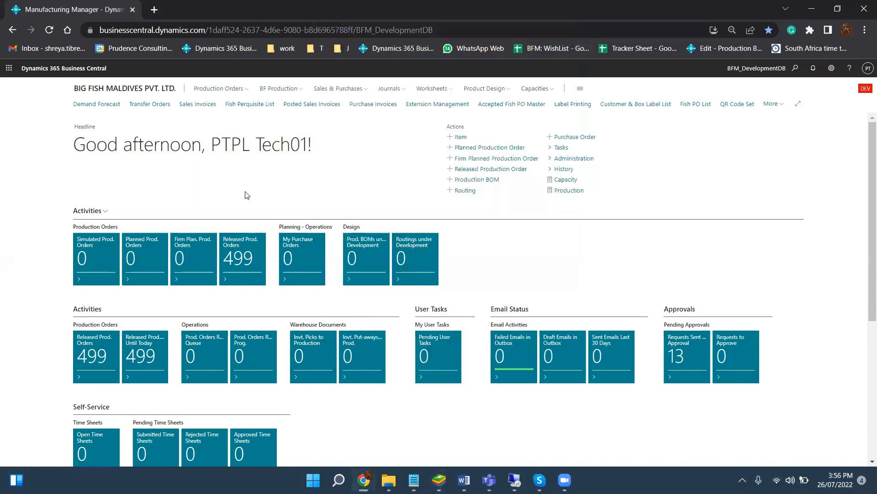
{"action": "left_click", "coordinate": [796, 69]}
{"action": "type", "text": "fish "}
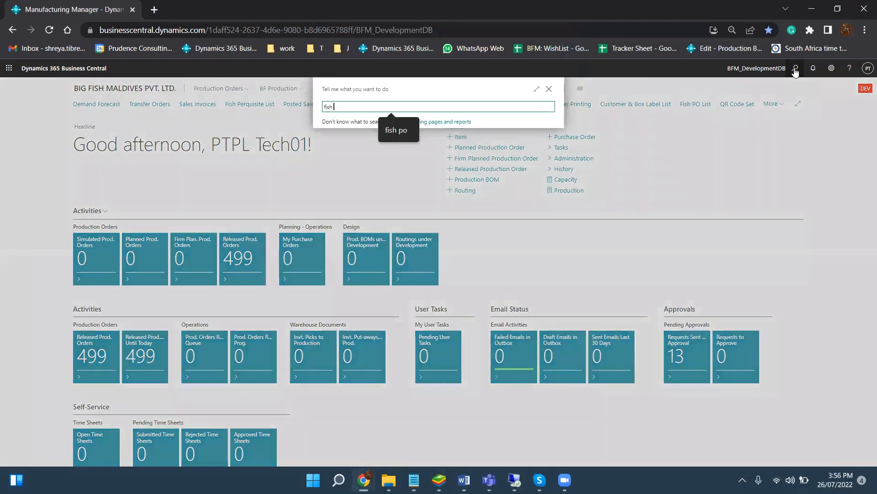
{"action": "type", "text": "po lis"}
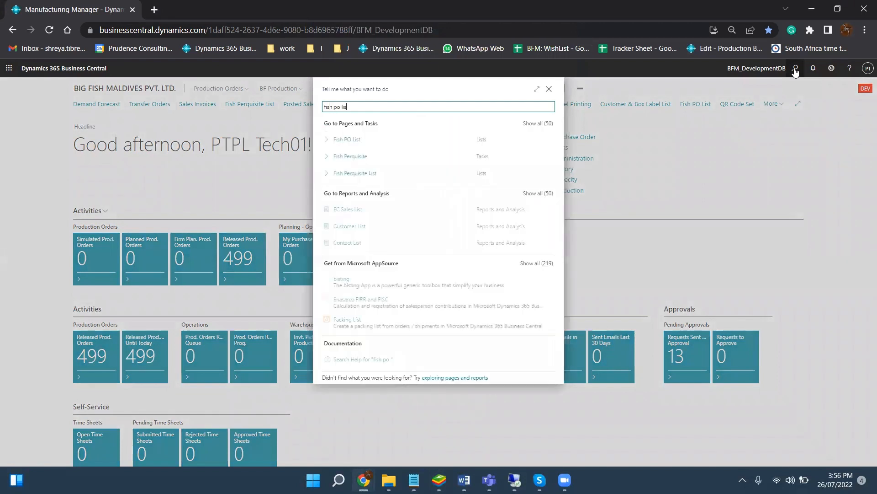
{"action": "left_click", "coordinate": [405, 139]}
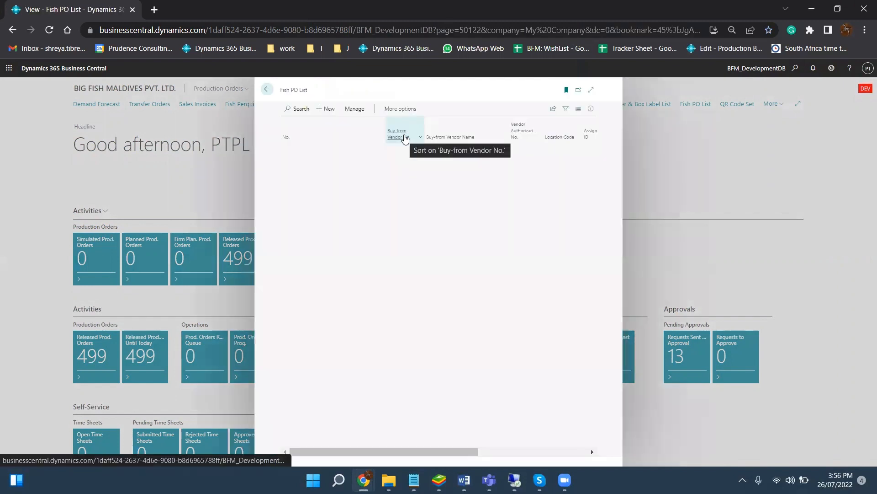
{"action": "left_click", "coordinate": [595, 92]}
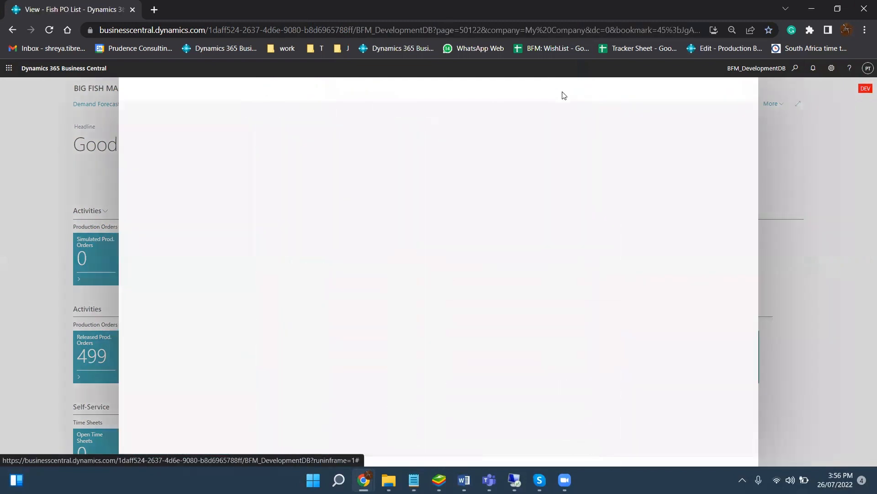
- Filter the Fish PO List by "wind sk" and open the Wind Sky order dated 7/26/2022
{"action": "left_click", "coordinate": [66, 110]}
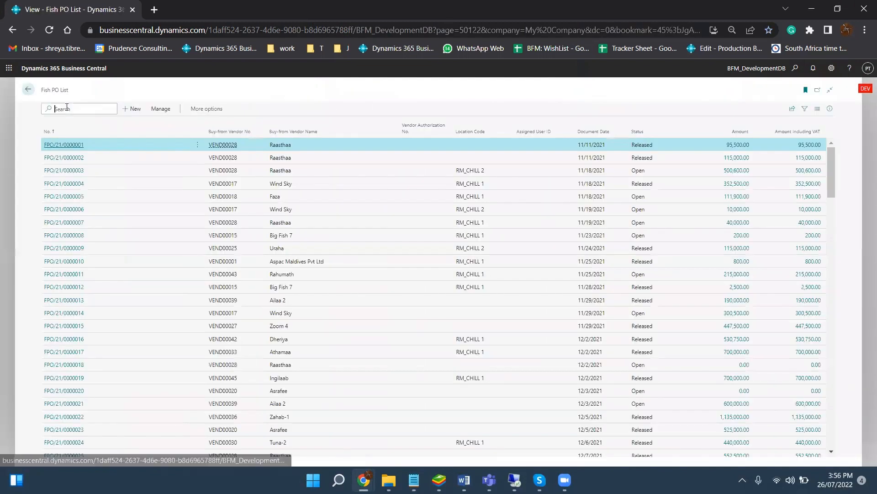
{"action": "type", "text": "b"}
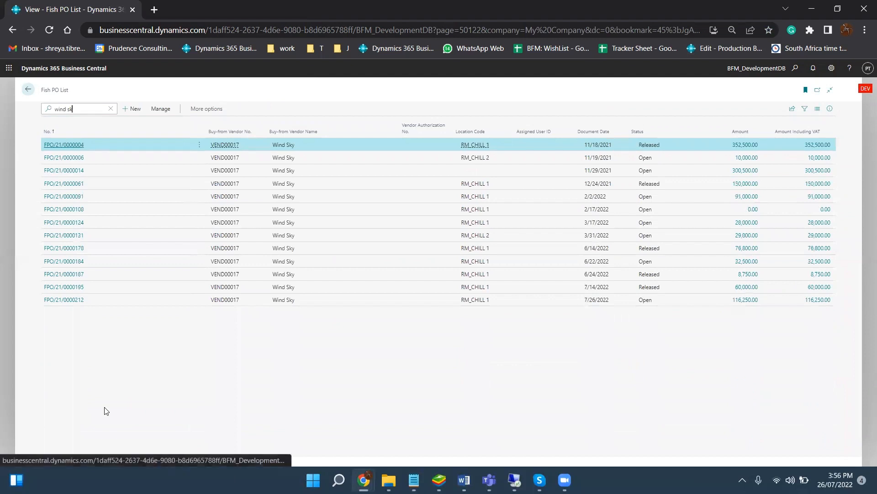
{"action": "left_click", "coordinate": [94, 301]}
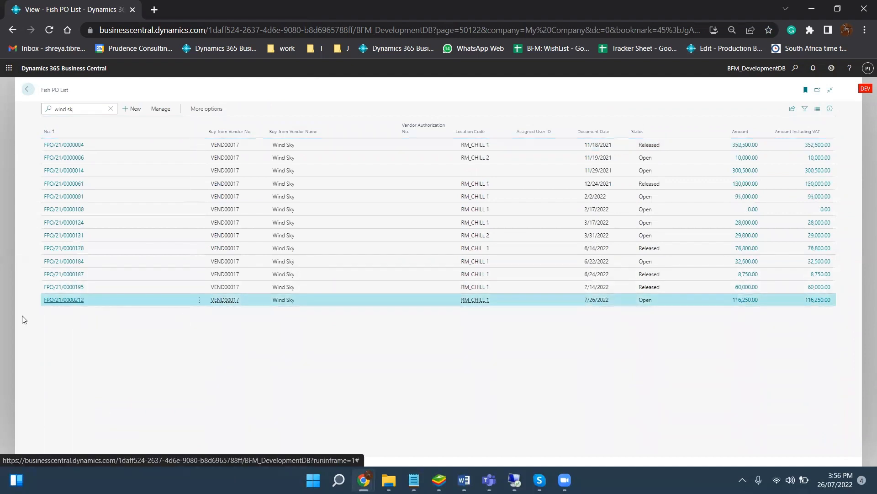
{"action": "left_click", "coordinate": [57, 302]}
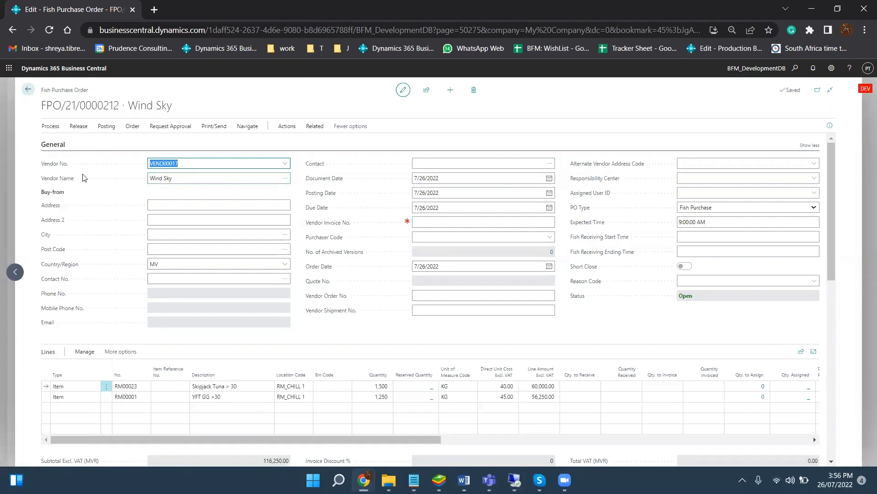
- Review the fish purchase order's general details and its item lines with quantities, unit costs and location codes
{"action": "left_click", "coordinate": [107, 226]}
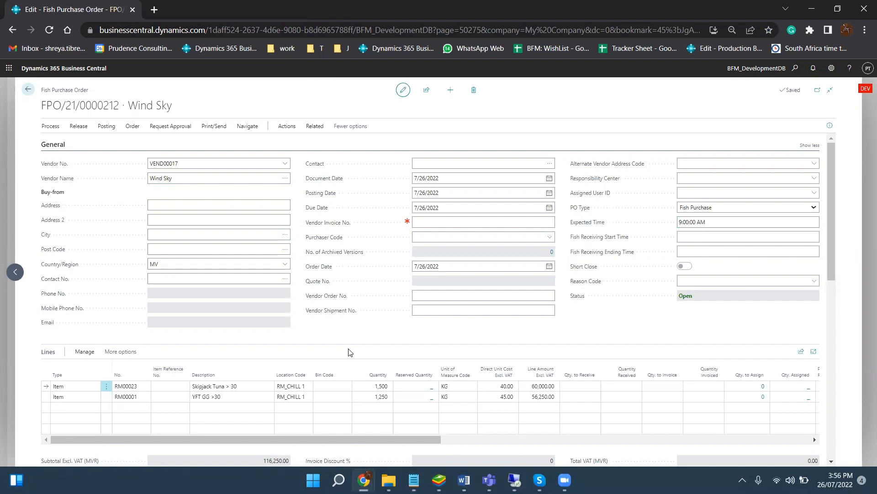
{"action": "scroll", "coordinate": [348, 352], "scroll_direction": "down", "scroll_amount": 2}
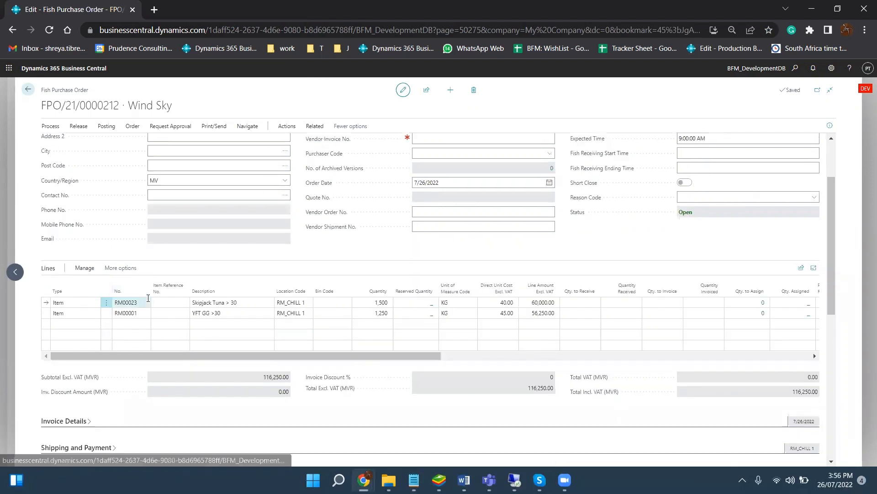
{"action": "left_click", "coordinate": [262, 306]}
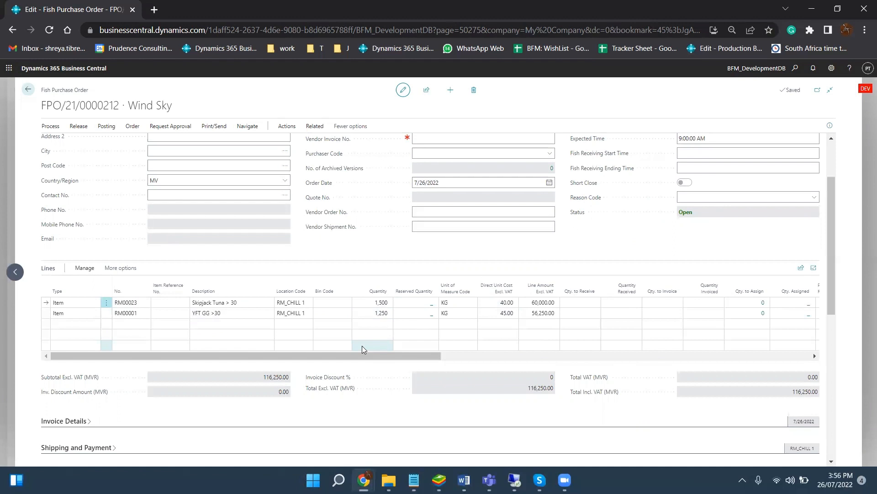
{"action": "scroll", "coordinate": [362, 346], "scroll_direction": "up", "scroll_amount": 3}
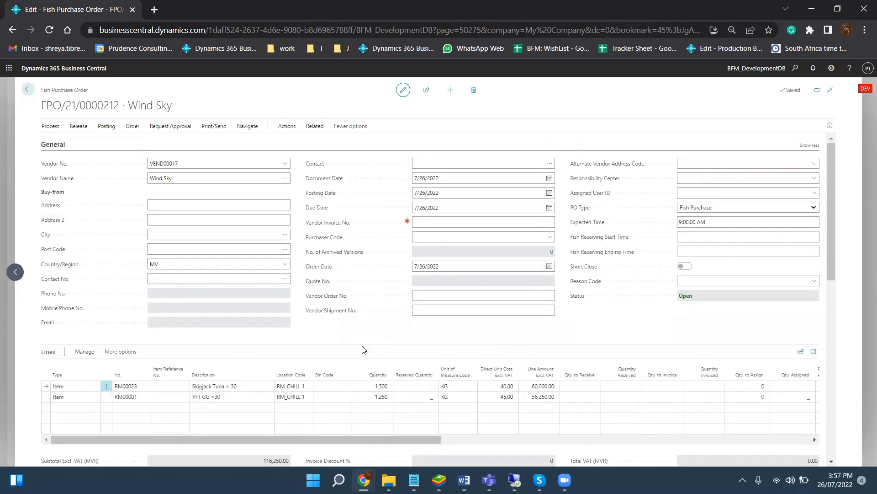